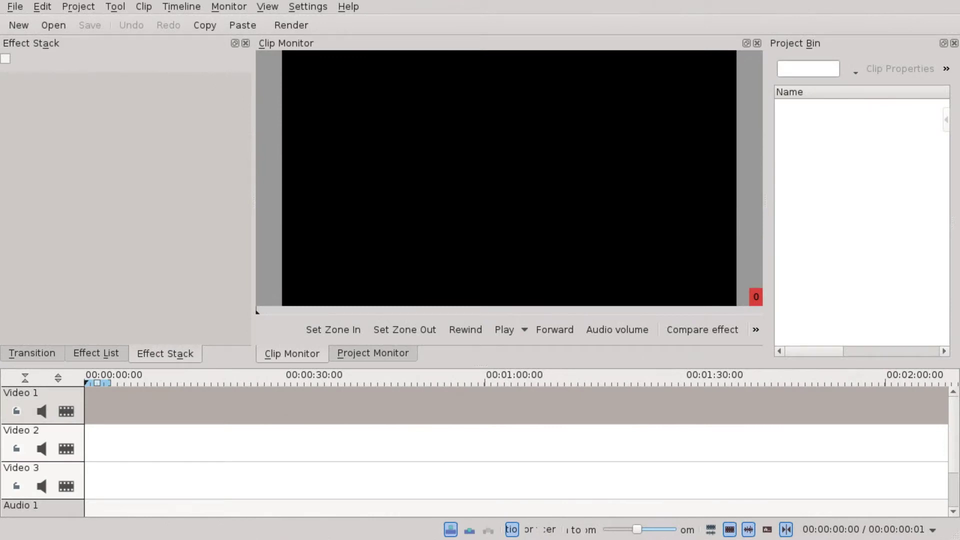
- Drop codeblue.mkv at the start of Video 2 and play it back to preview
left_click_drag(830, 125, 106, 425)
left_click(95, 408)
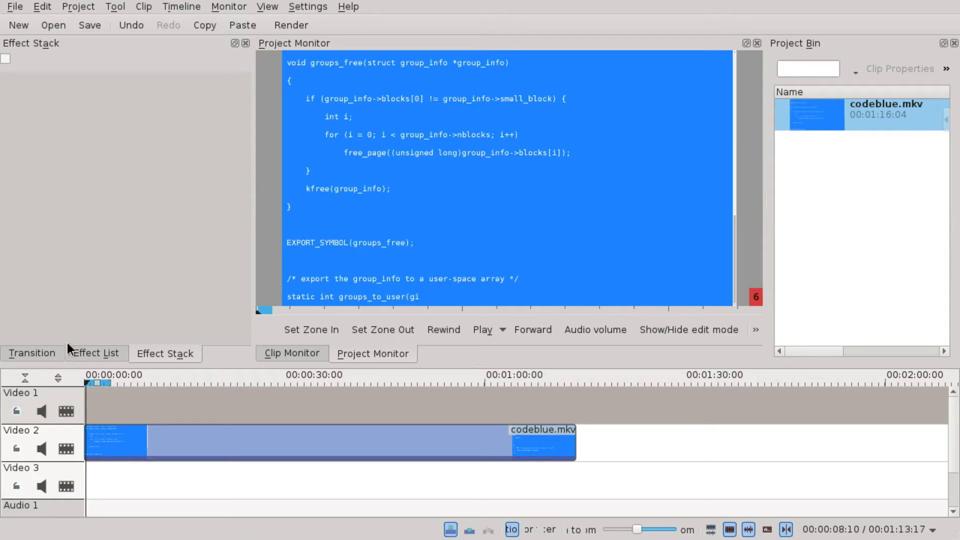
key("space")
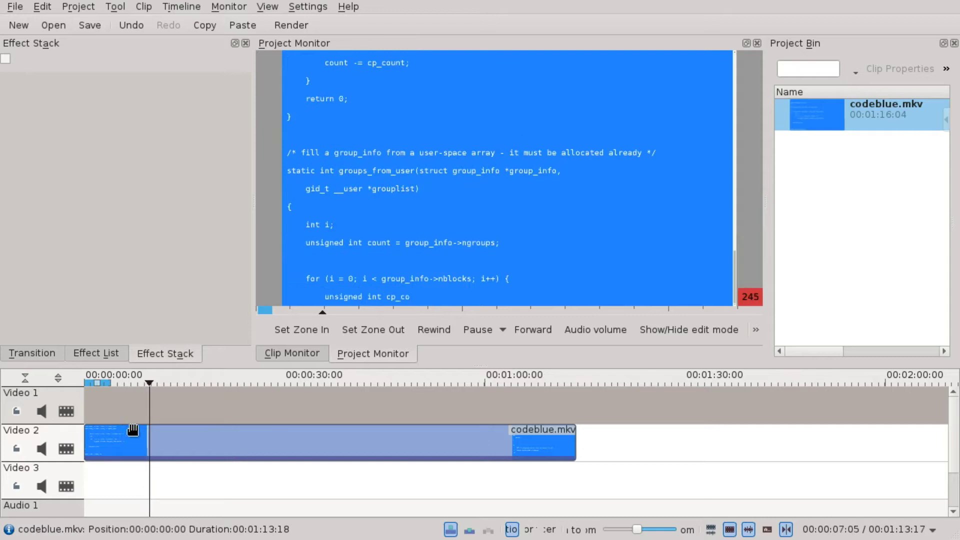
- Search 'noise' in the Effect List, apply rgbnoise to codeblue.mkv, and set noise to 0.050
key("space")
left_click(75, 352)
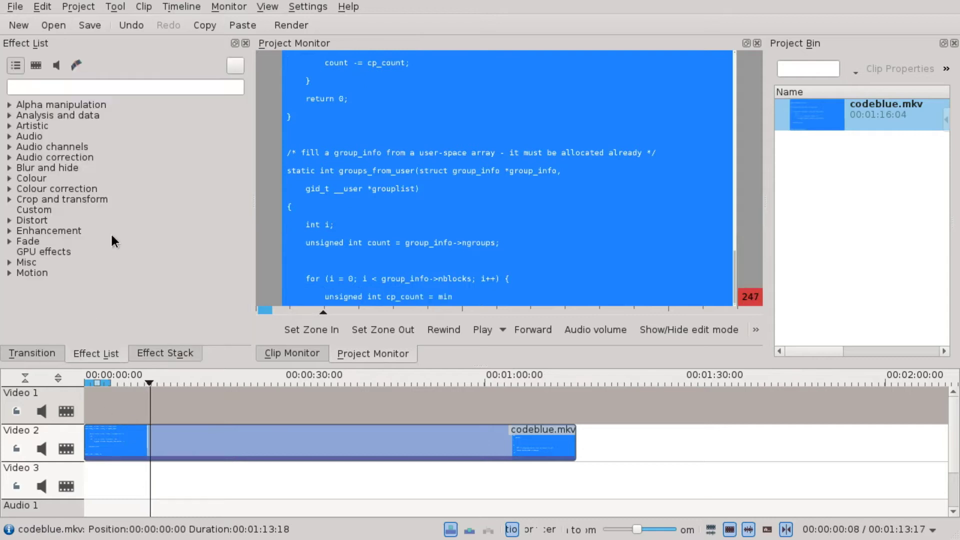
left_click(180, 86)
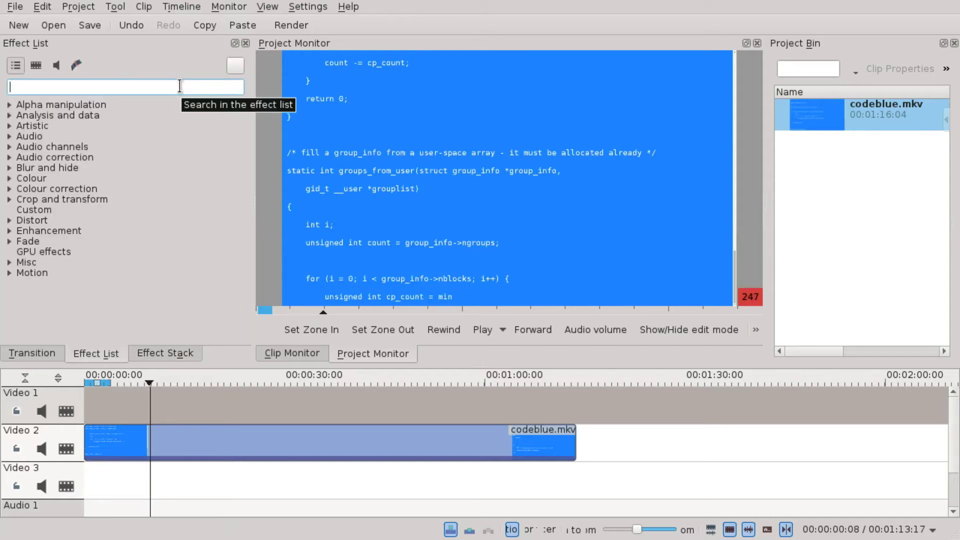
type("noise")
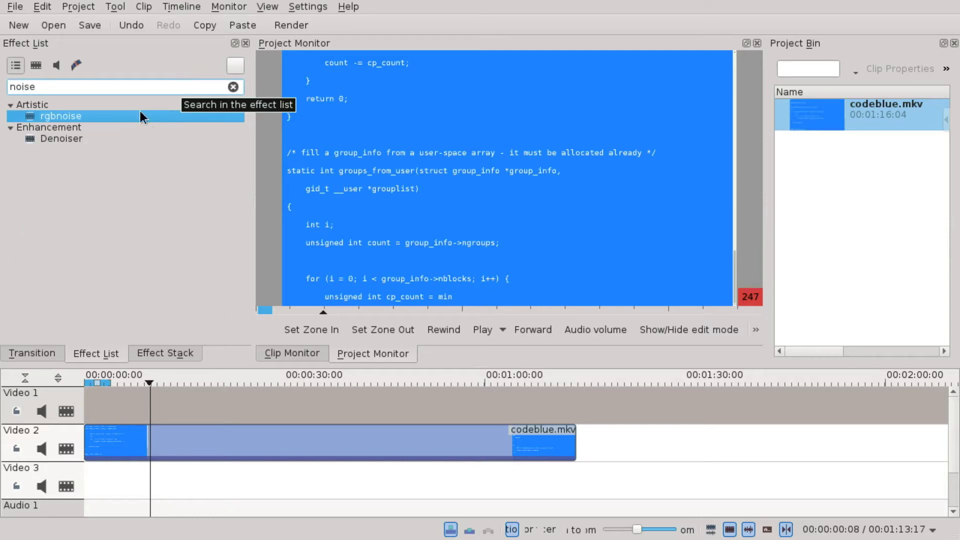
left_click_drag(82, 115, 220, 434)
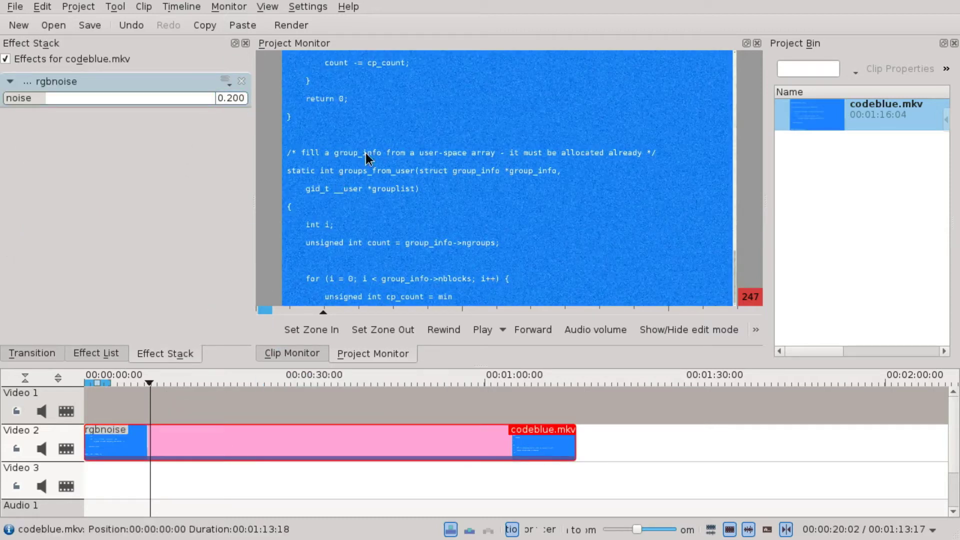
double_click(240, 97)
type("05")
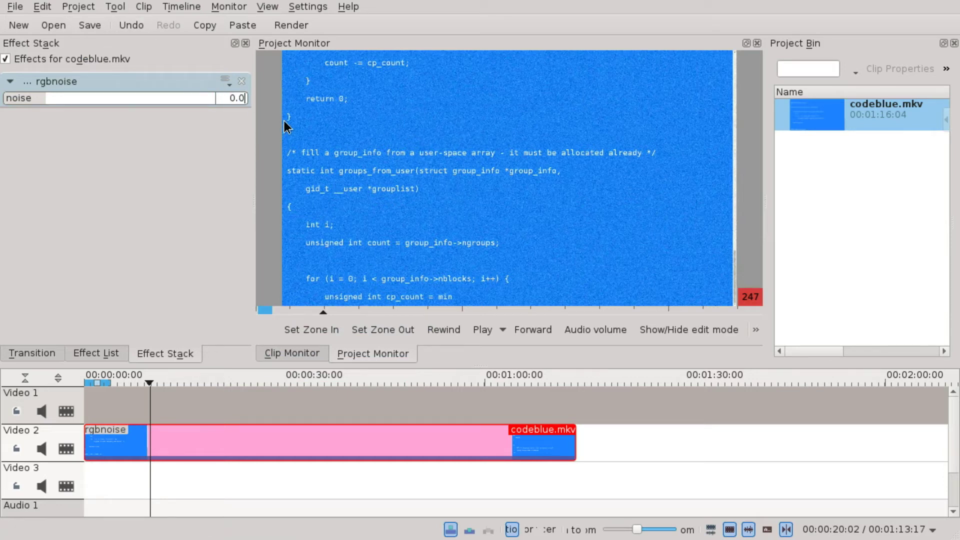
key("Return")
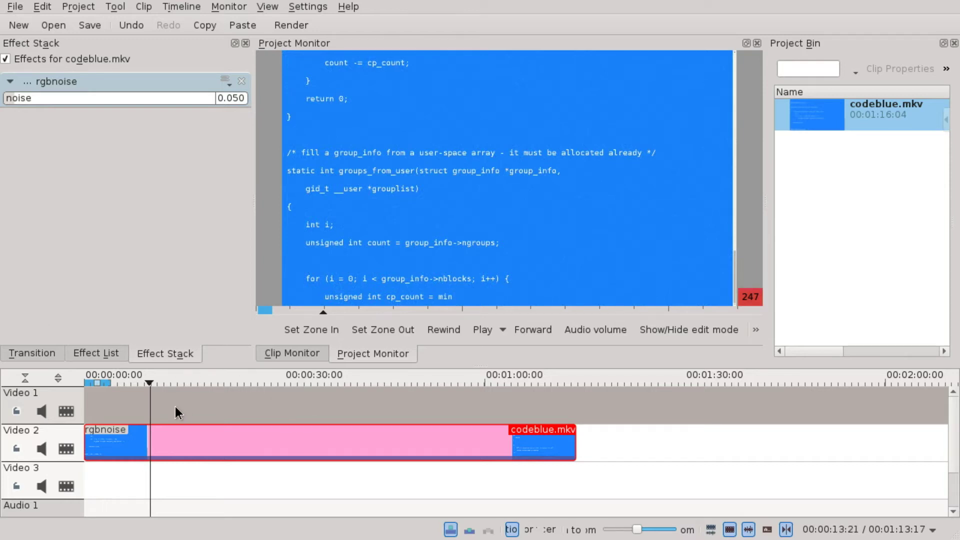
- Preview the noisy clip, then open the empty Project Bin's context menu for adding items
left_click(126, 403)
key("space")
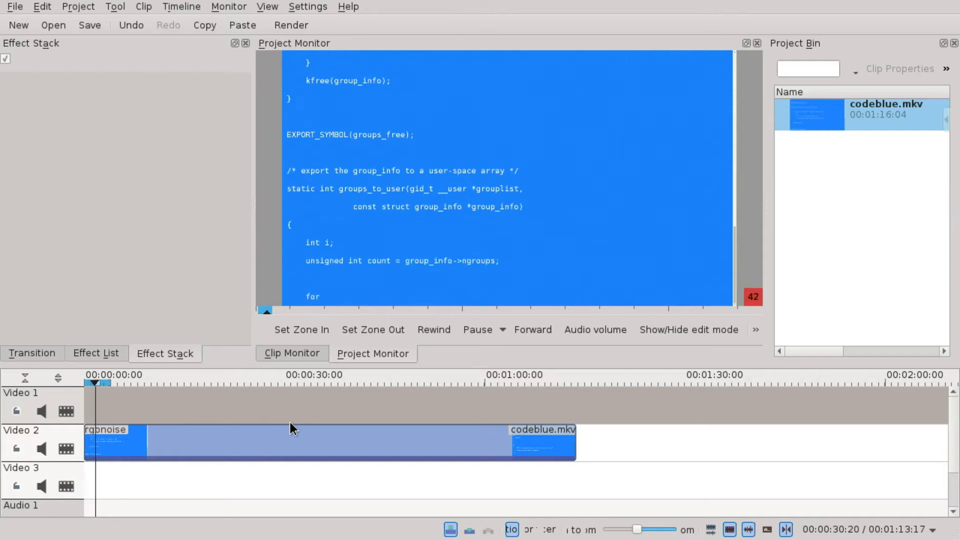
key("space")
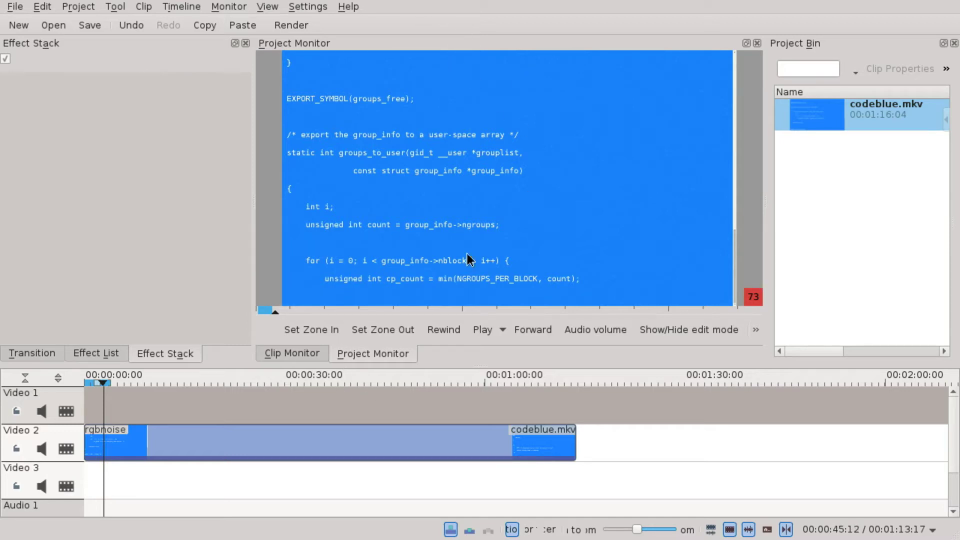
right_click(859, 243)
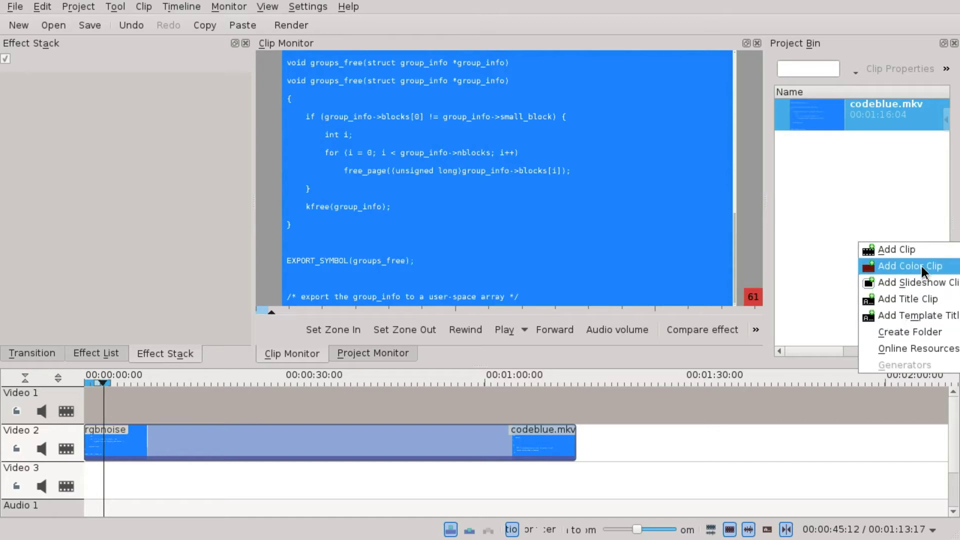
- Start a new title clip and draw a wide rectangle near the top of the frame
left_click(934, 300)
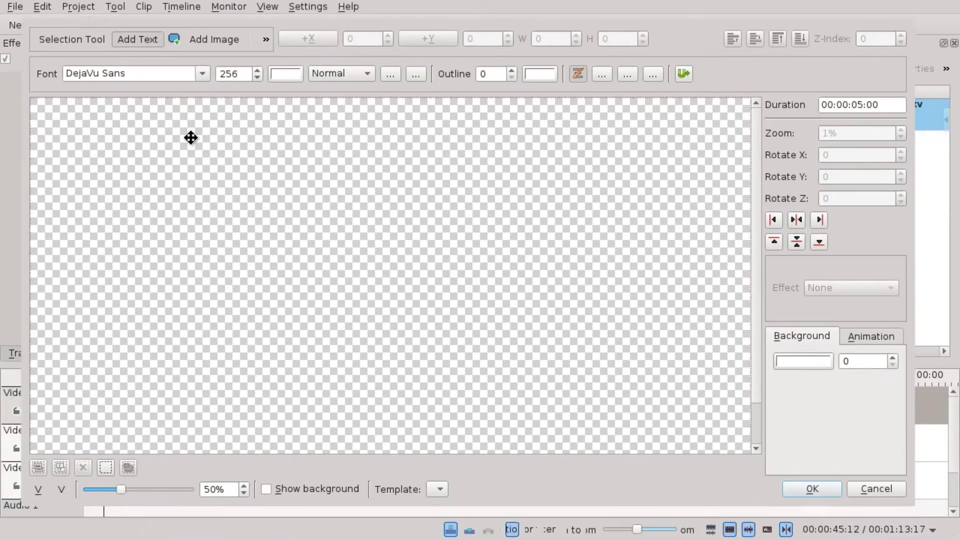
scroll(302, 180, "down", 7)
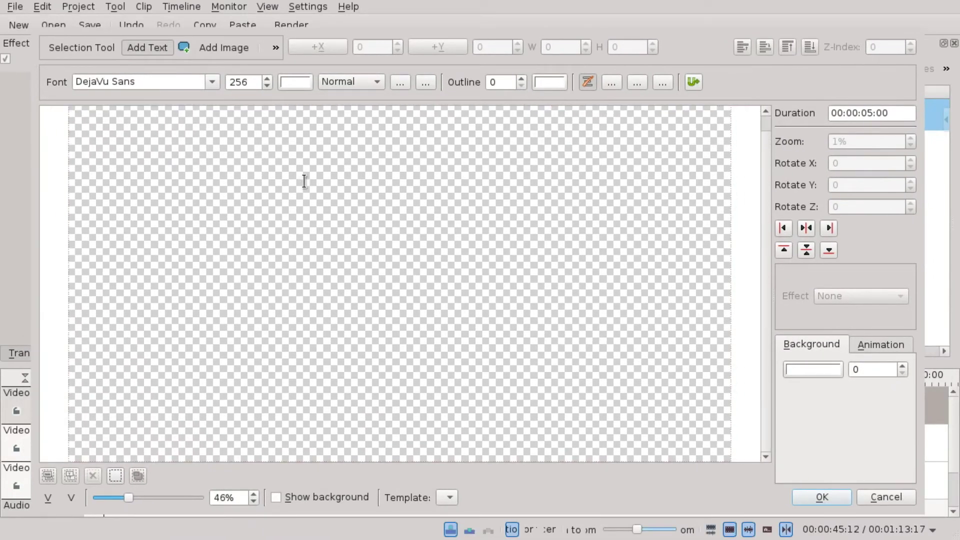
scroll(304, 181, "down", 5)
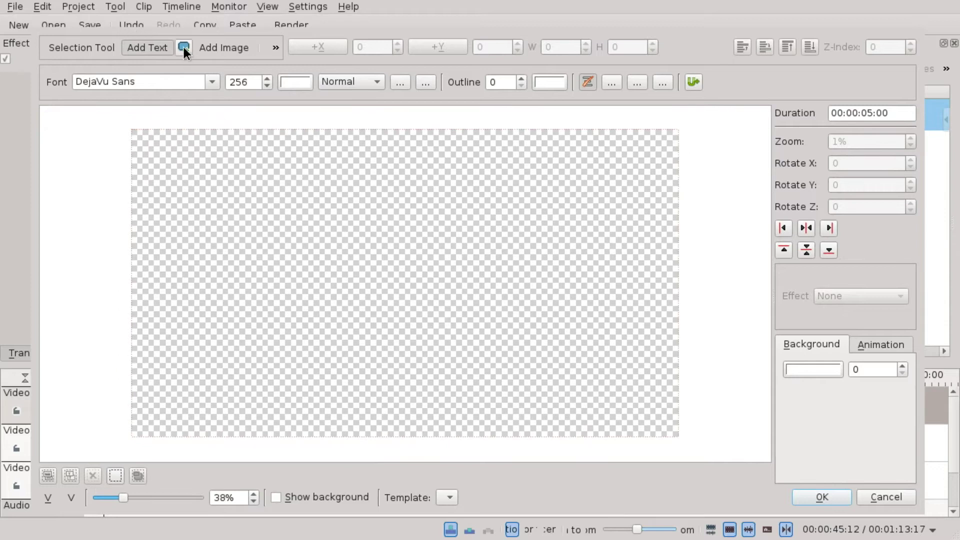
left_click(184, 47)
left_click_drag(140, 145, 619, 195)
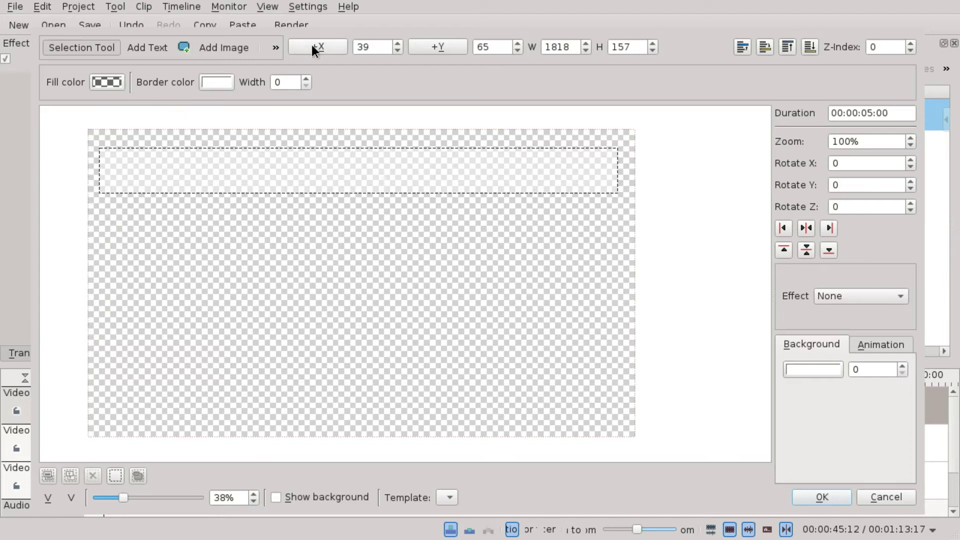
- Fill the rectangle with white at alpha 100 for a semi-transparent look
left_click(104, 83)
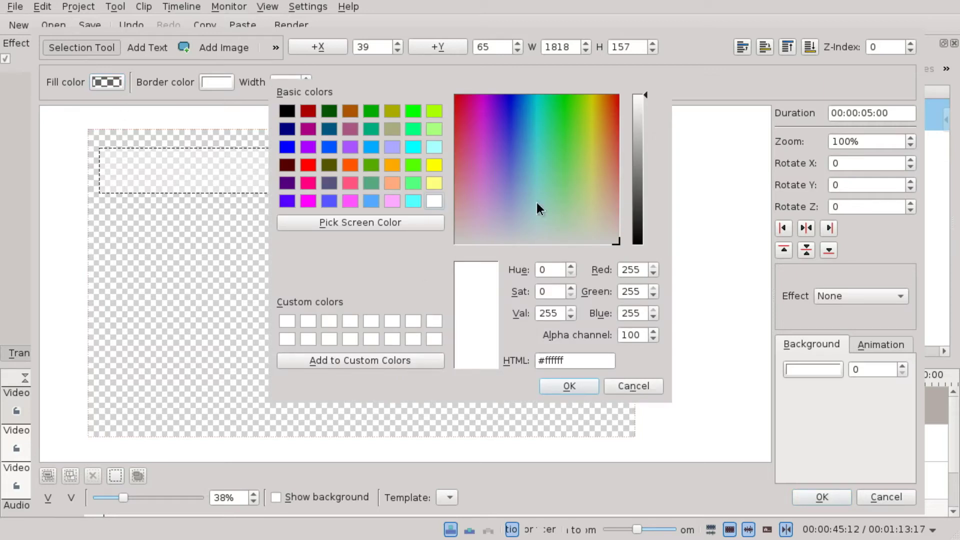
key("Down")
left_click_drag(643, 125, 665, 62)
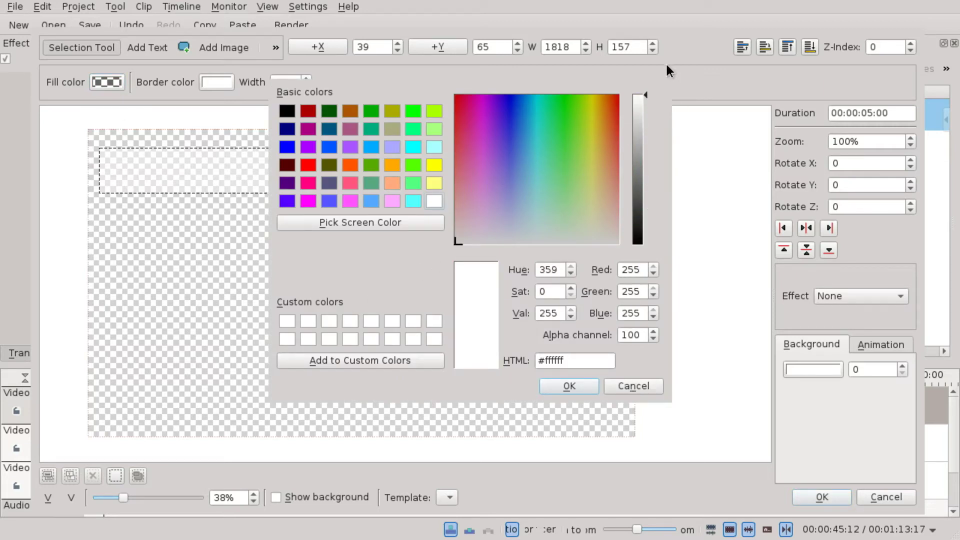
double_click(635, 335)
type("255")
key("BackSpace")
key("BackSpace")
key("BackSpace")
type("100")
left_click(569, 383)
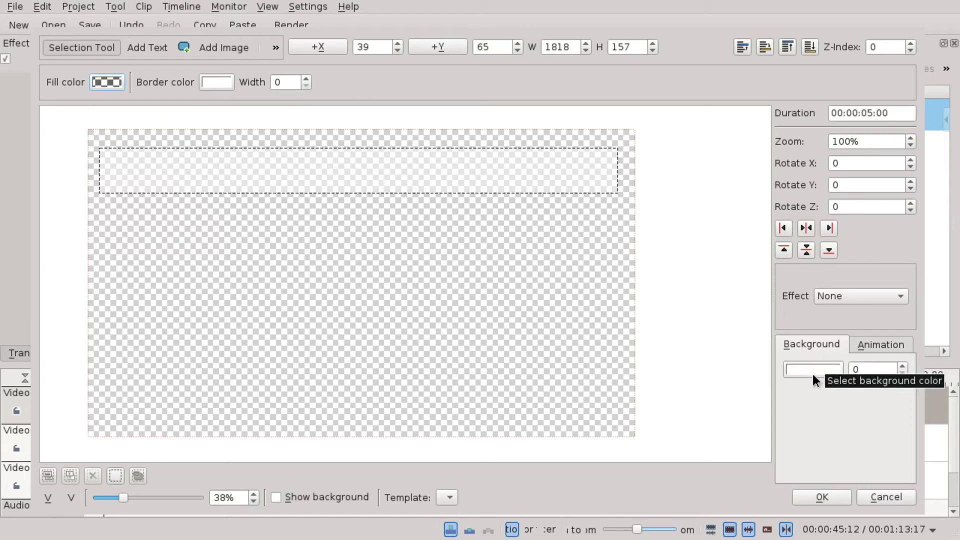
- Set the rectangle to X 0, Y 0, width 1920 and height 120
double_click(881, 368)
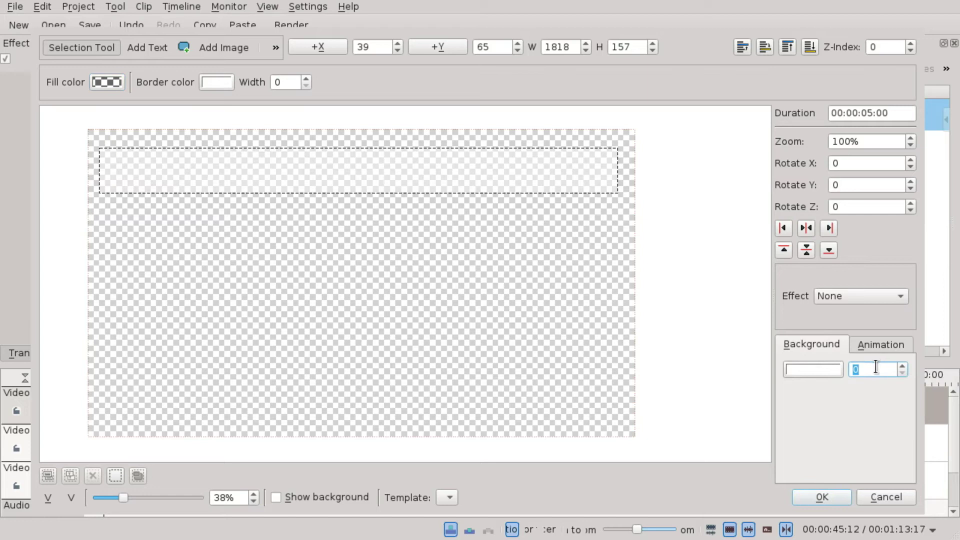
left_click(437, 168)
double_click(363, 46)
type("0")
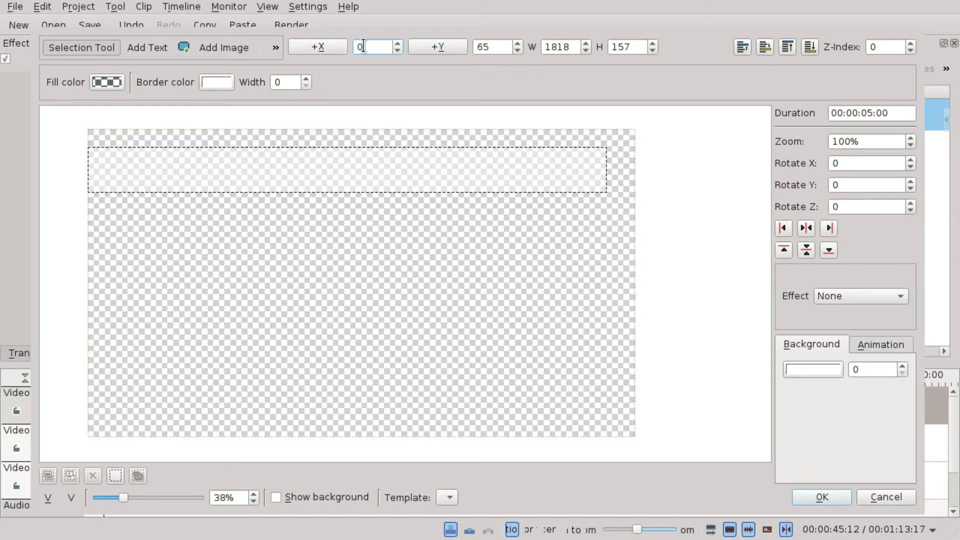
left_click(505, 46)
double_click(506, 46)
type("0")
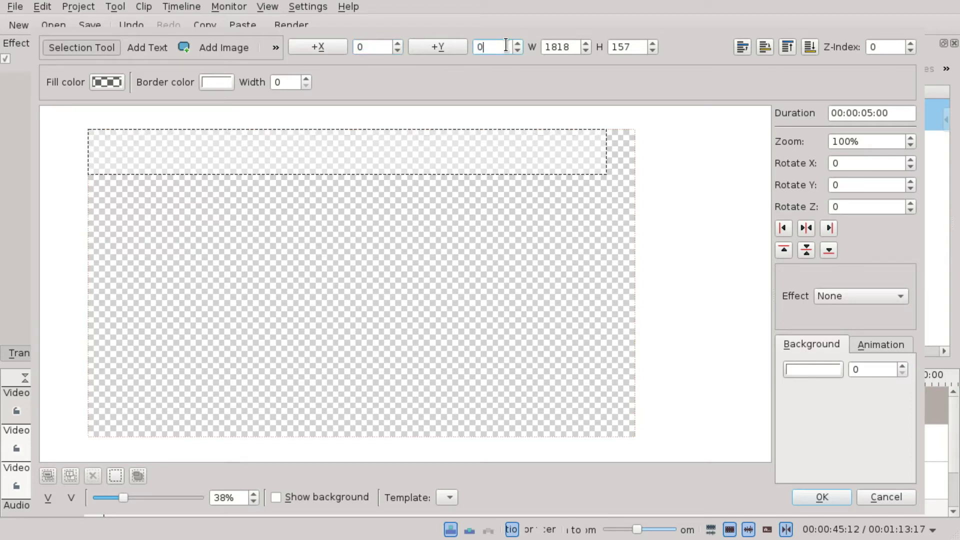
double_click(553, 49)
type("1920")
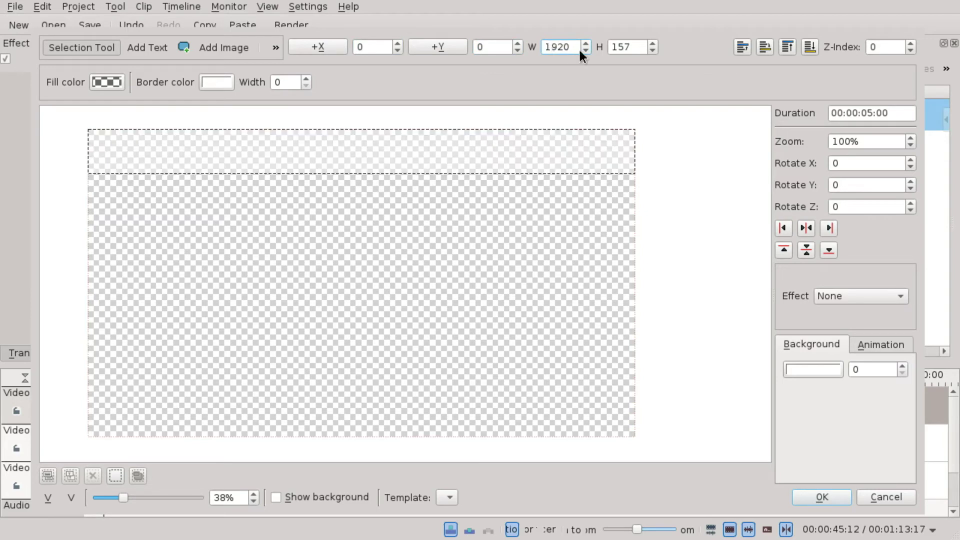
key("Tab")
type("120")
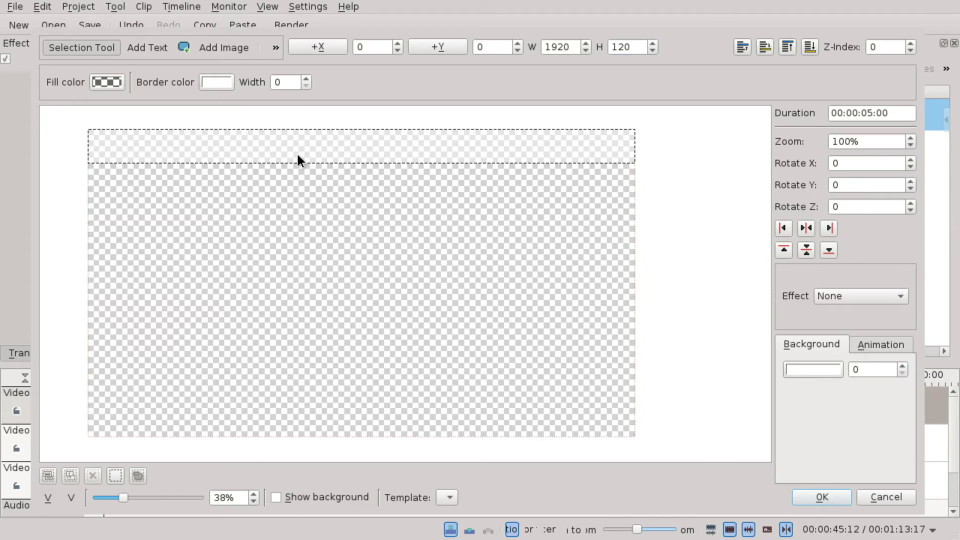
- Move the white band just above the frame, to X 0 and Y -120
mouse_move(297, 159)
left_mouse_down()
mouse_move(313, 144)
mouse_move(292, 152)
mouse_move(310, 148)
mouse_move(302, 145)
left_mouse_up()
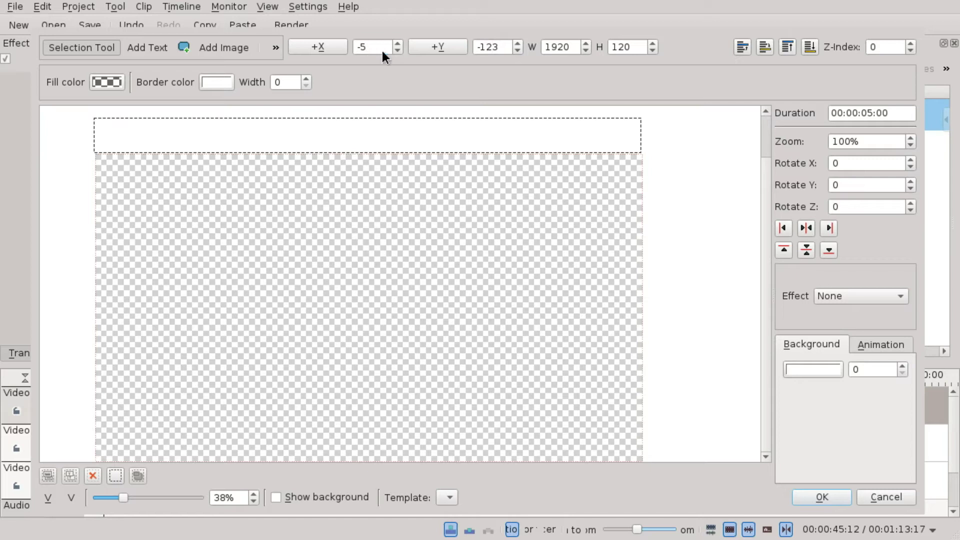
scroll(388, 51, "up", 5)
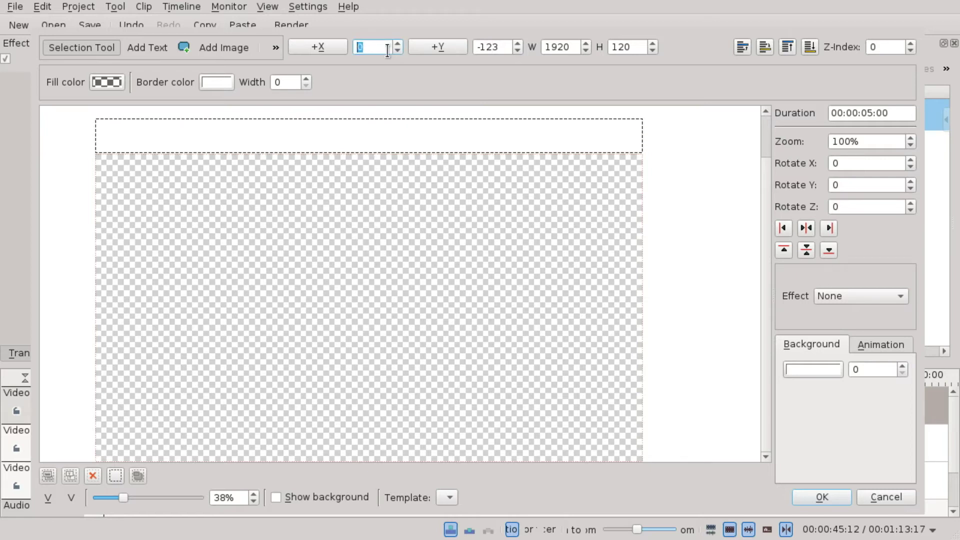
left_click(497, 47)
key("BackSpace")
type("0")
key("Return")
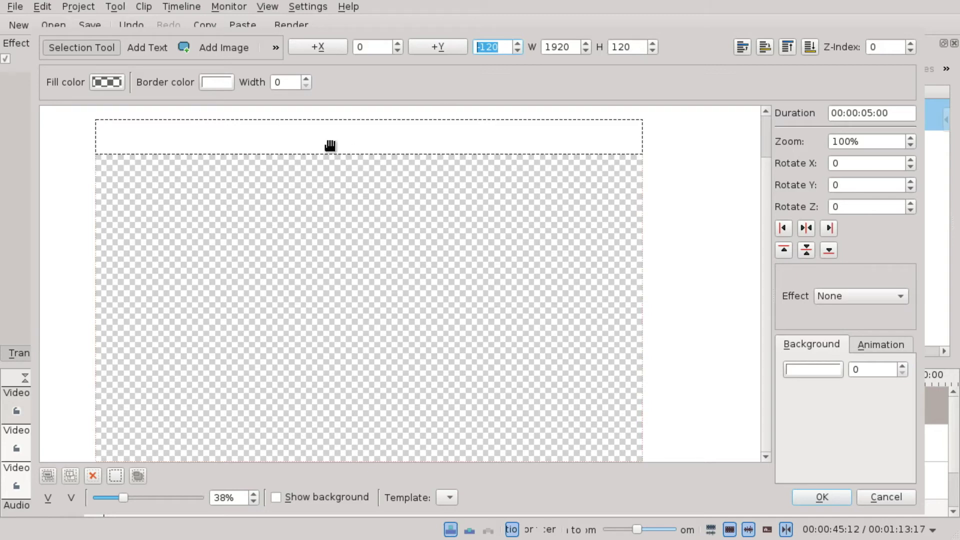
- Draw a second rectangle and set it to X 0, width 1920, height 120
left_click(184, 47)
left_click_drag(178, 225, 523, 261)
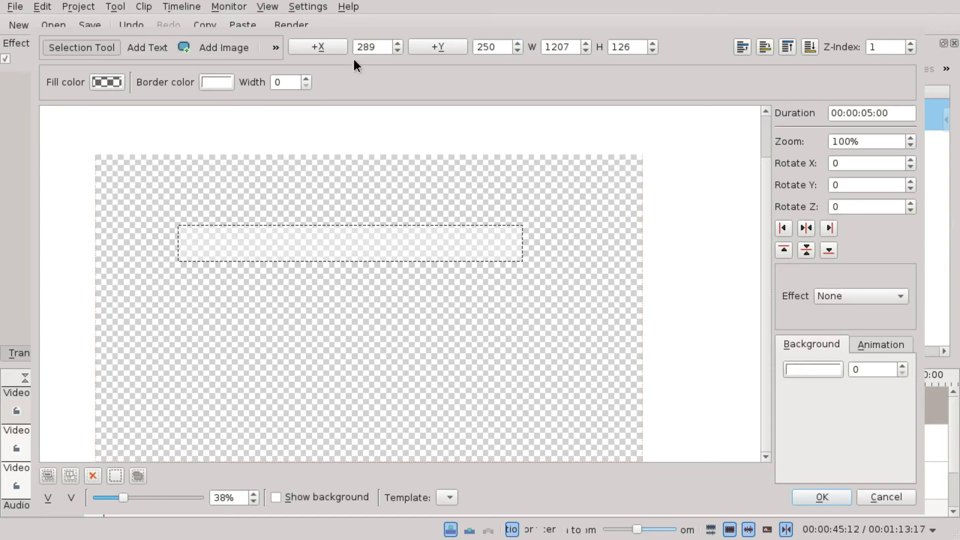
double_click(375, 46)
type("0")
key("Tab")
key("Tab")
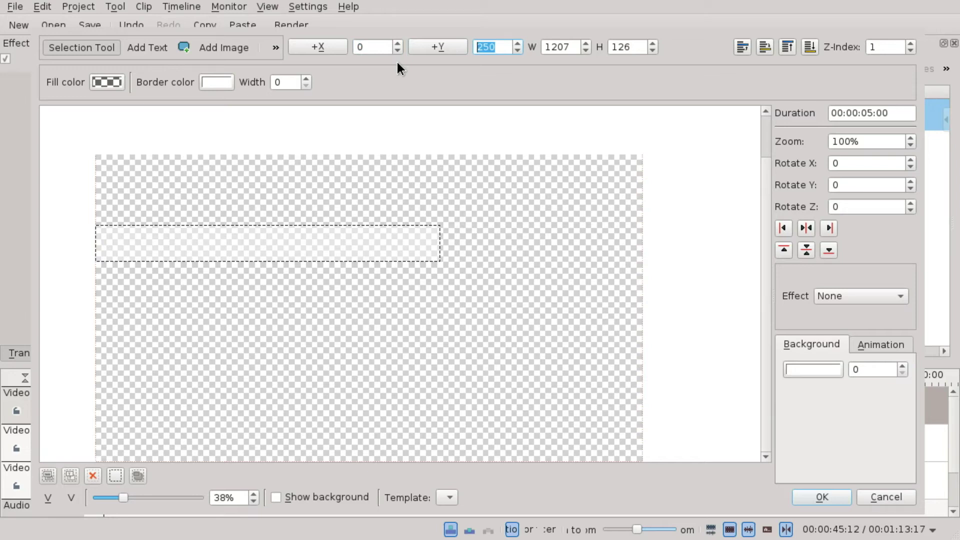
key("Tab")
type("1920")
key("Tab")
type("12")
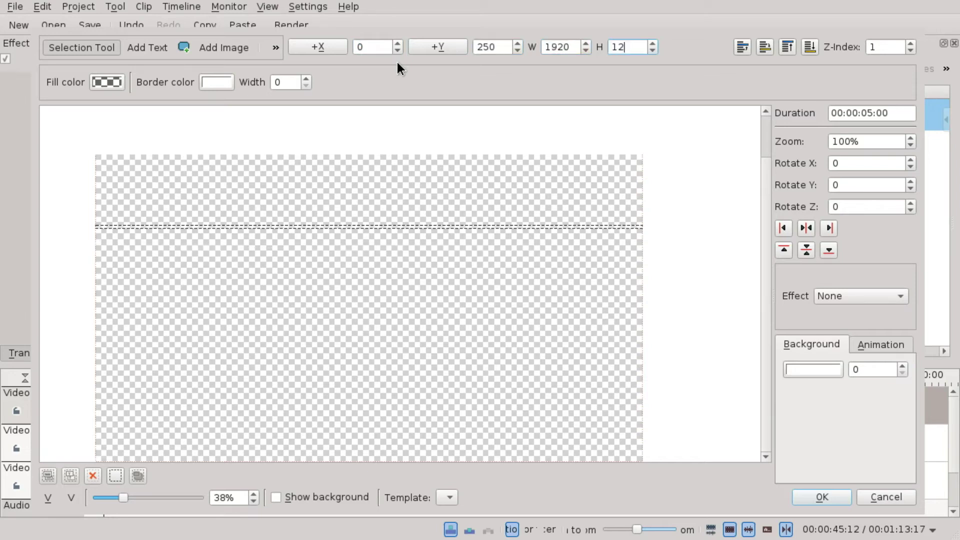
type("0")
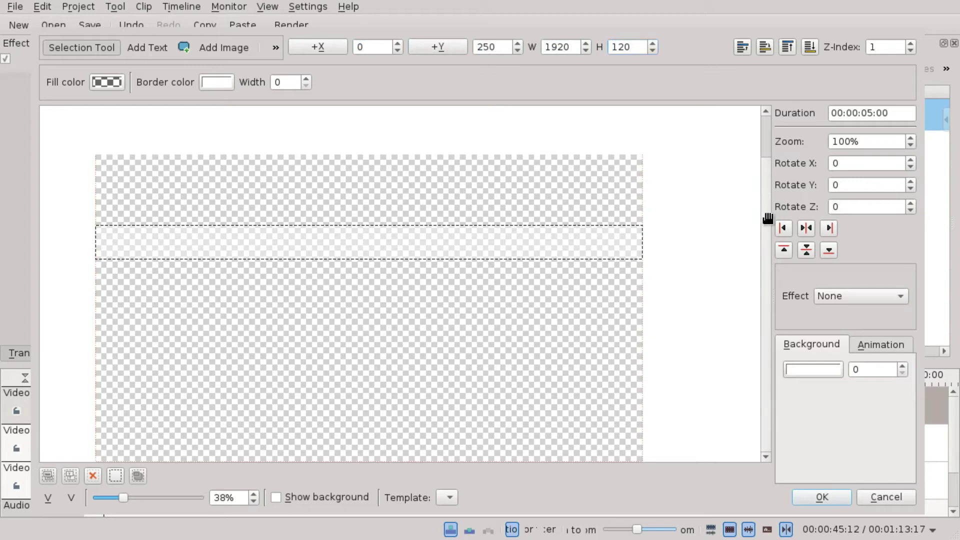
- Align the second bar to the bottom edge of the frame and reselect it
left_click(787, 247)
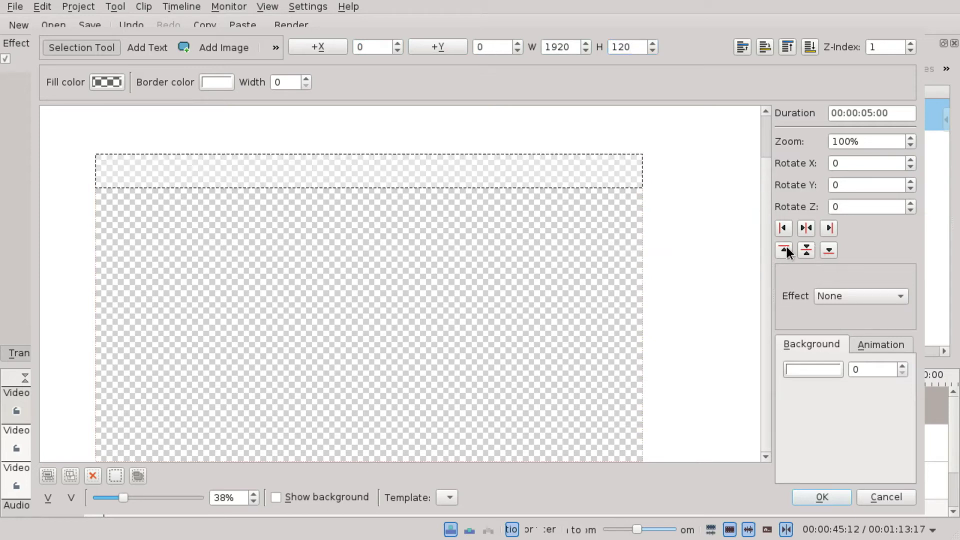
left_click(830, 250)
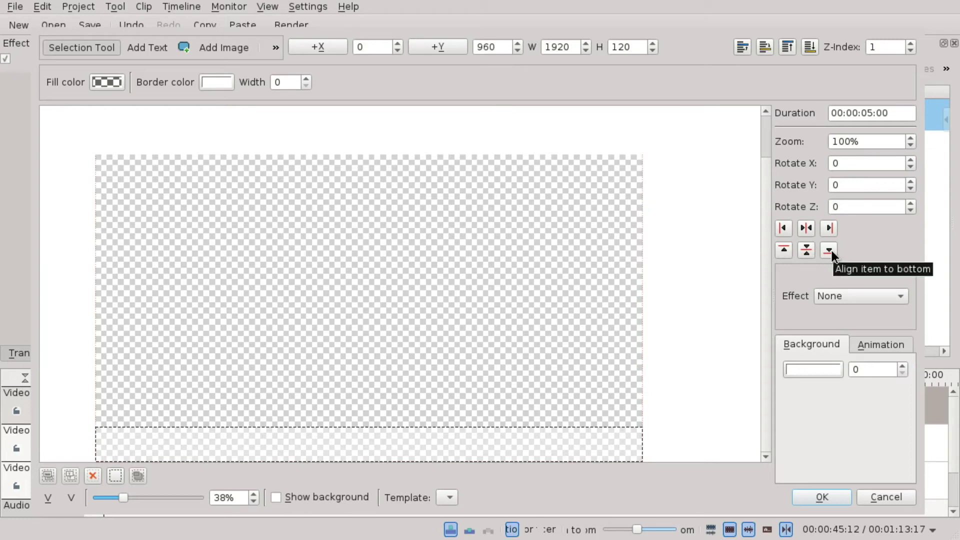
left_click(589, 150)
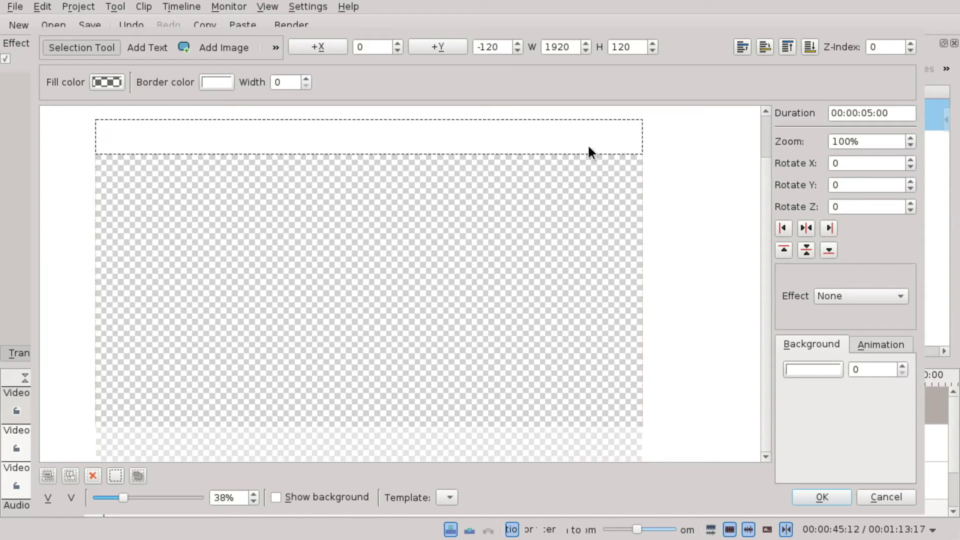
left_click(545, 435)
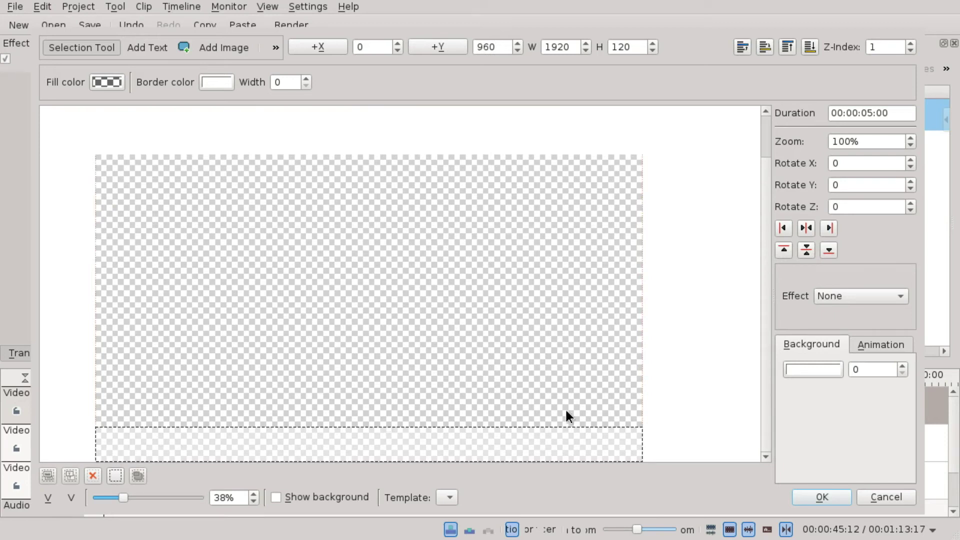
- Set the title animation's end view to X 0, Y -1080, one frame above the start
left_click(881, 345)
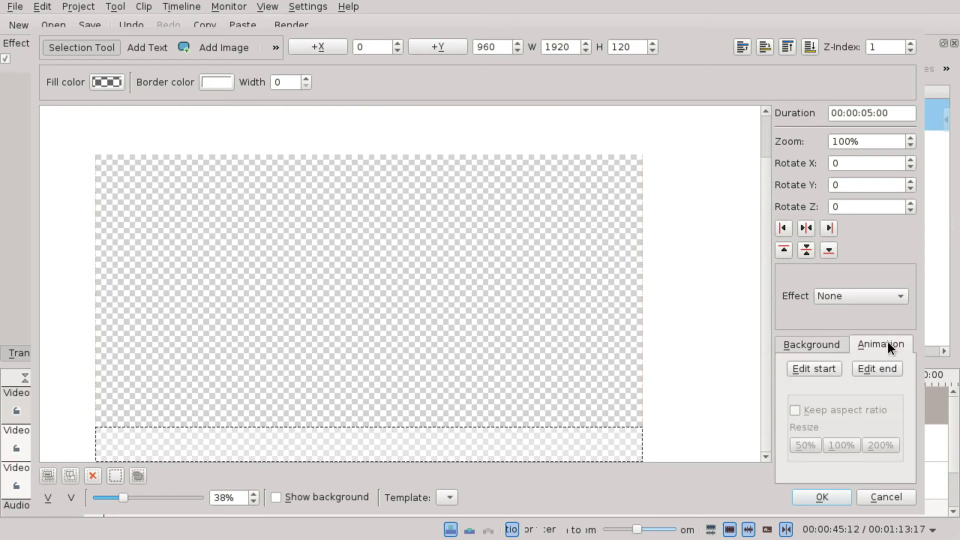
left_click(812, 370)
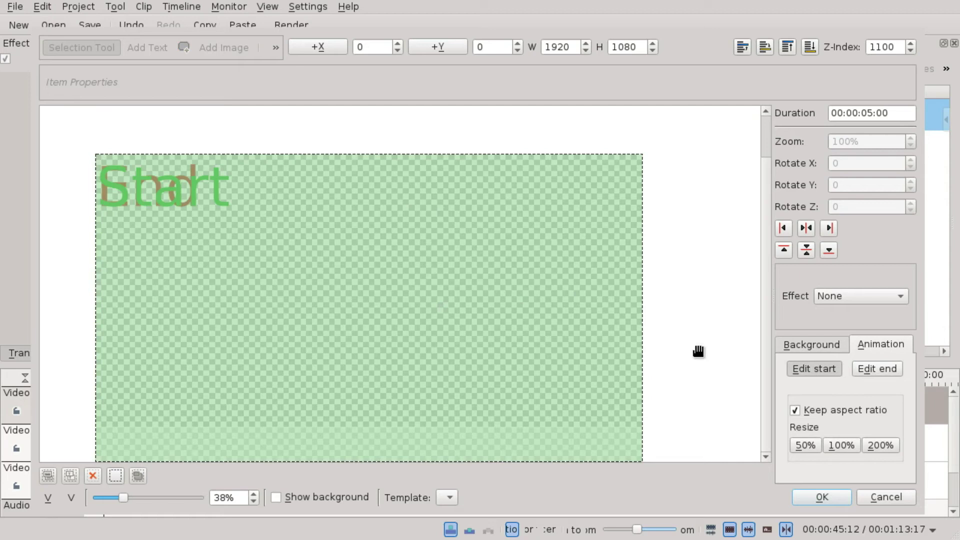
left_click(878, 369)
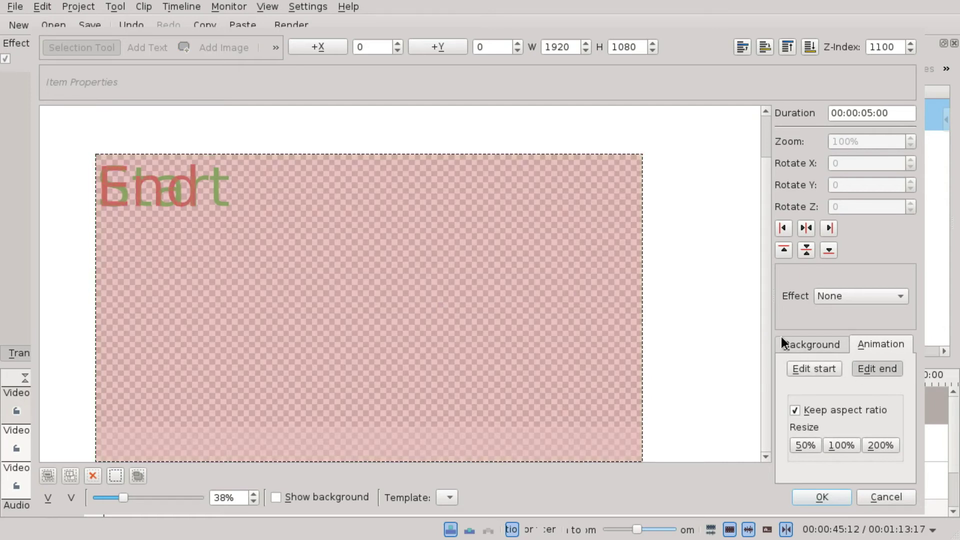
scroll(629, 271, "down", 2)
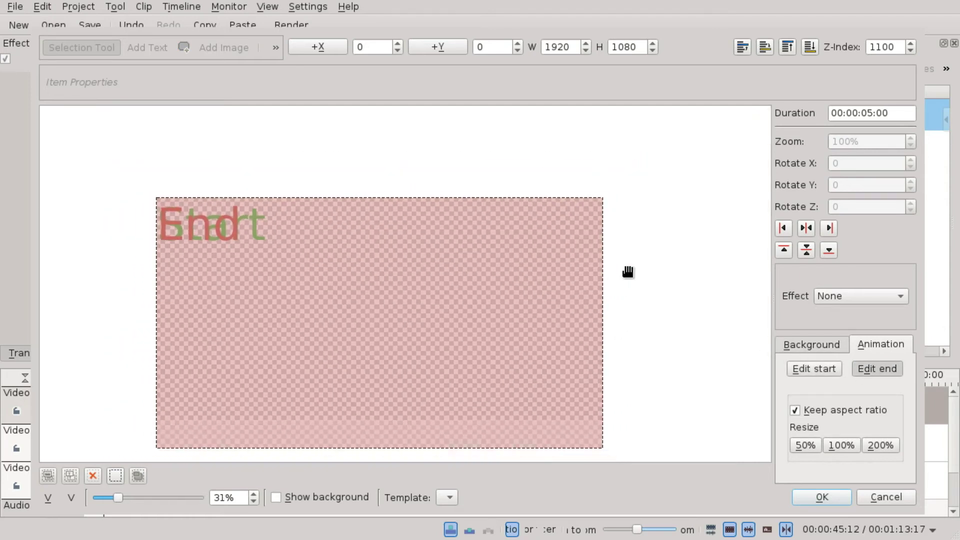
left_click_drag(530, 360, 529, 130)
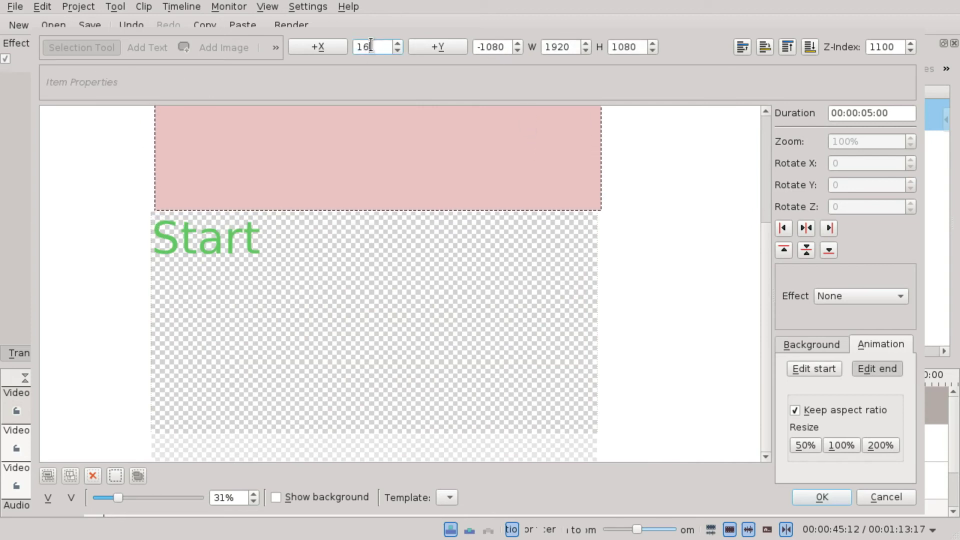
type("0")
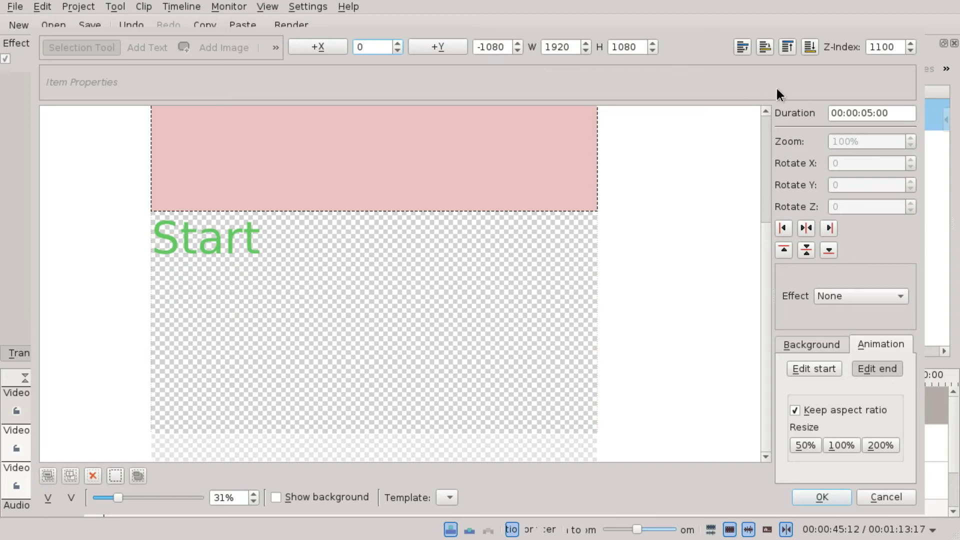
- Add the title to the Project Bin and rename it 'Line'
left_click(826, 493)
left_click(879, 143)
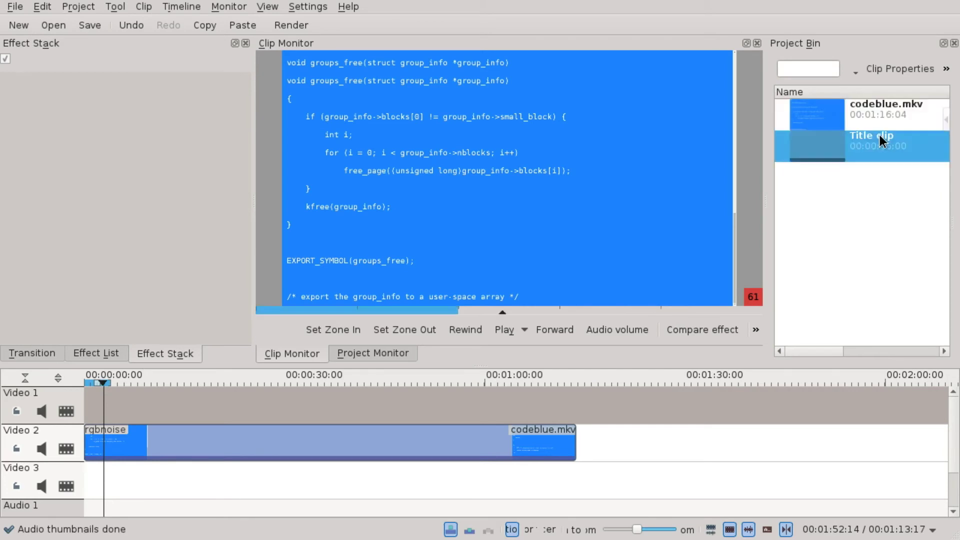
left_click(880, 135)
double_click(880, 141)
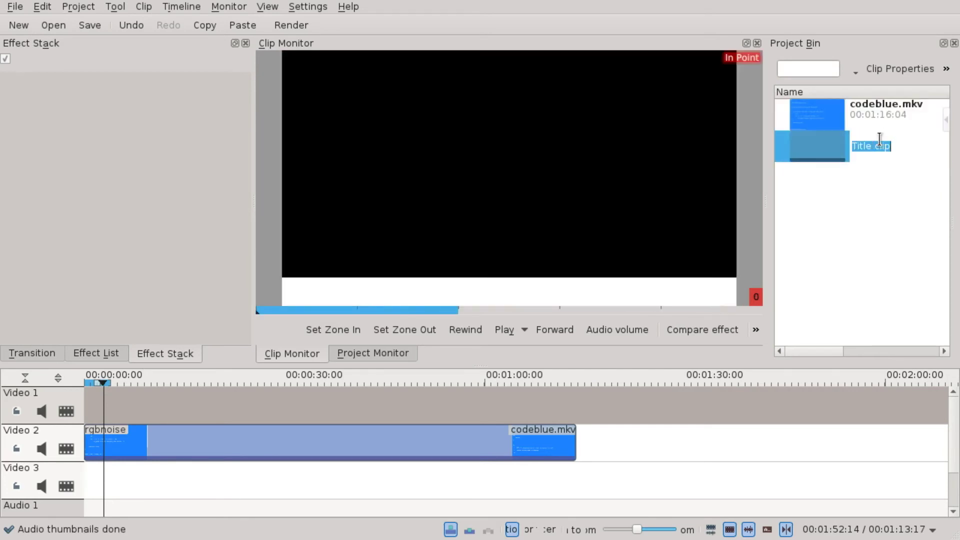
type("Line")
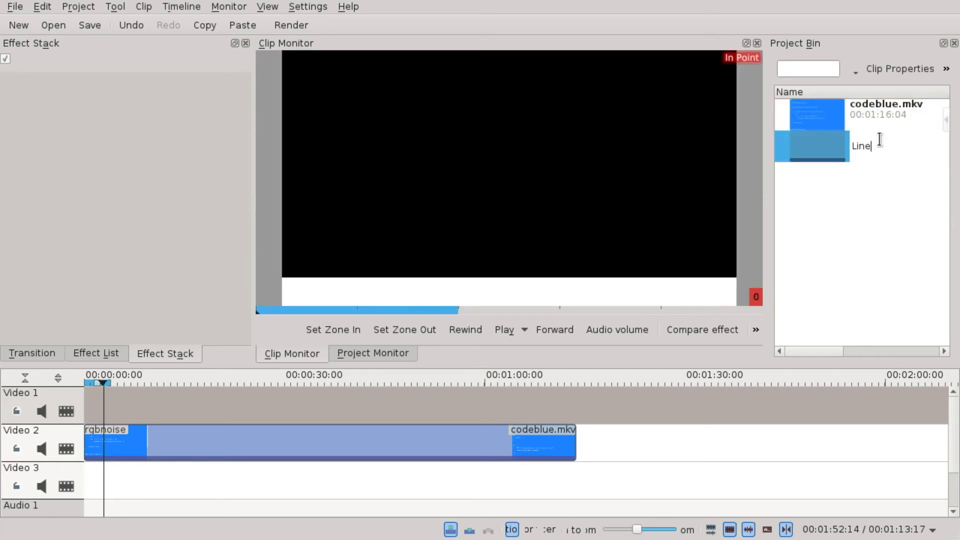
key("Return")
- Place the Line clip at the very start of Video 1
left_click_drag(880, 139, 306, 398)
left_click_drag(87, 403, 89, 403)
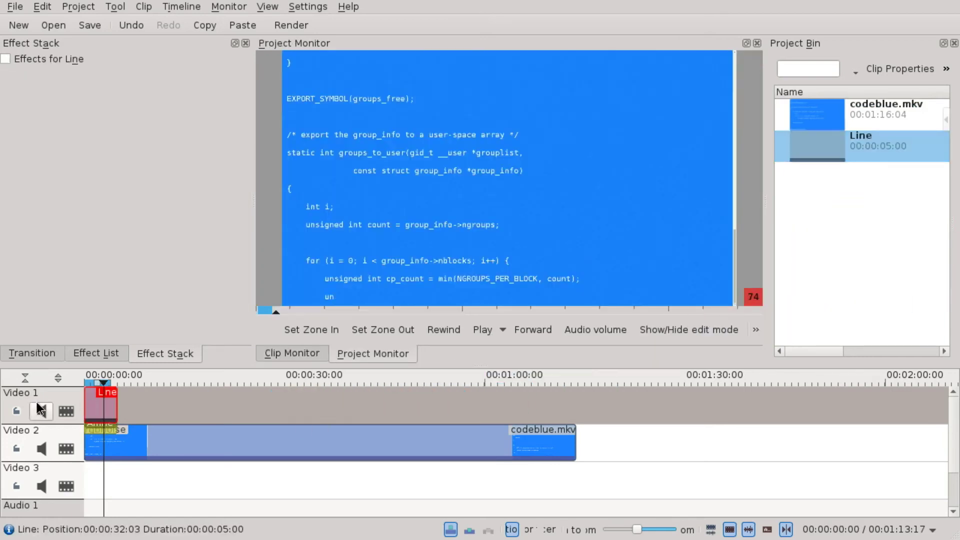
left_click(95, 487)
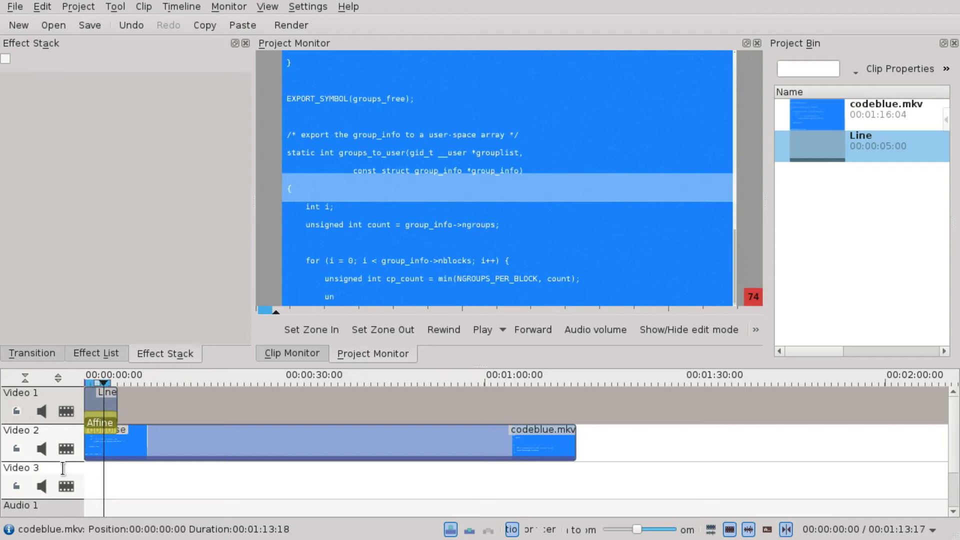
- Copy the Line clip and butt the pasted copy right after the original
left_click(104, 459)
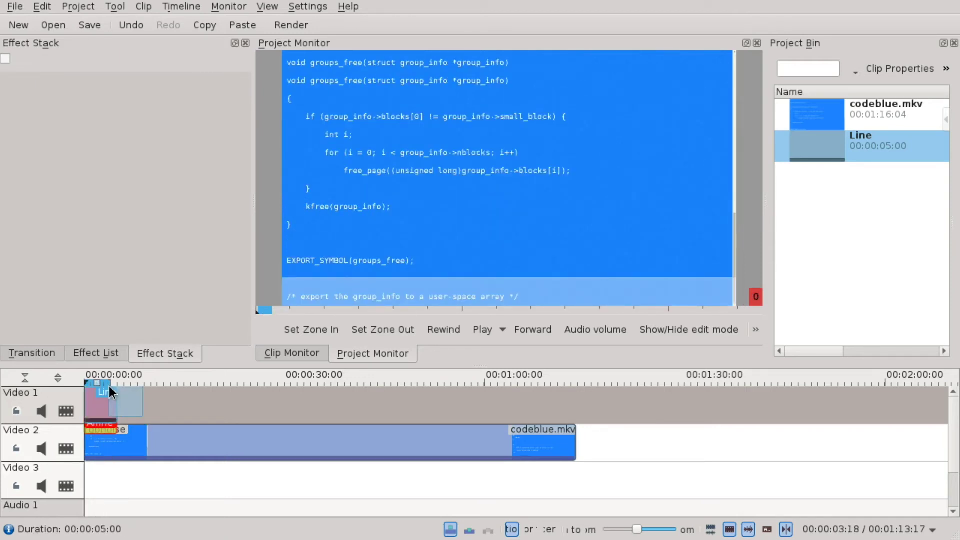
left_click(116, 403)
key("ctrl+c")
key("ctrl+v")
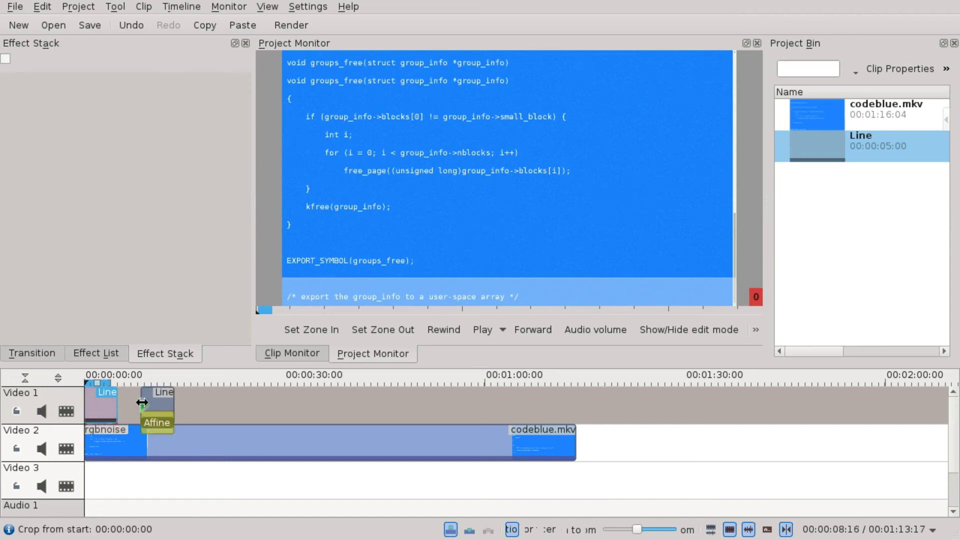
left_click_drag(163, 416, 140, 417)
left_click(93, 473)
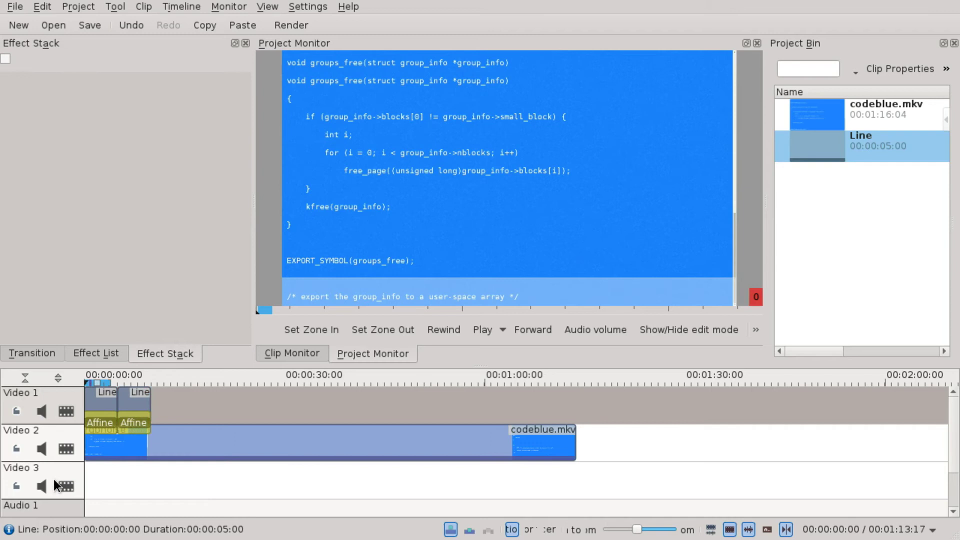
- Preview the two animated Line clips, zooming the timeline back out to full view
key("space")
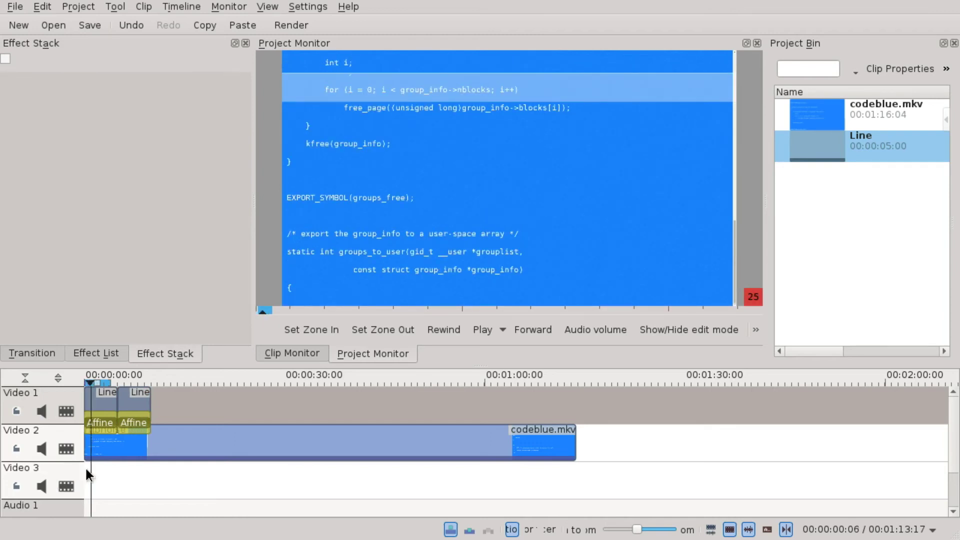
scroll(88, 465, "up", 3)
key("space")
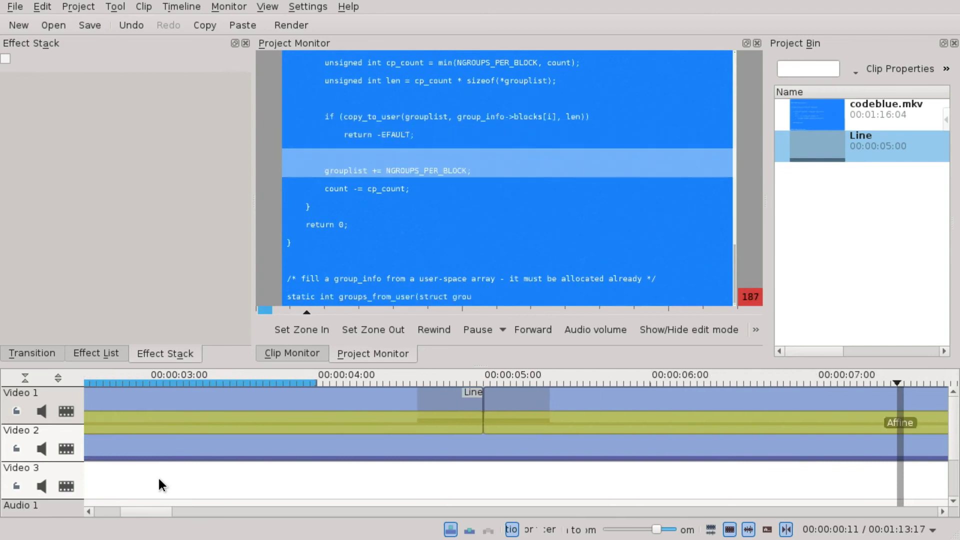
key("ctrl+minus")
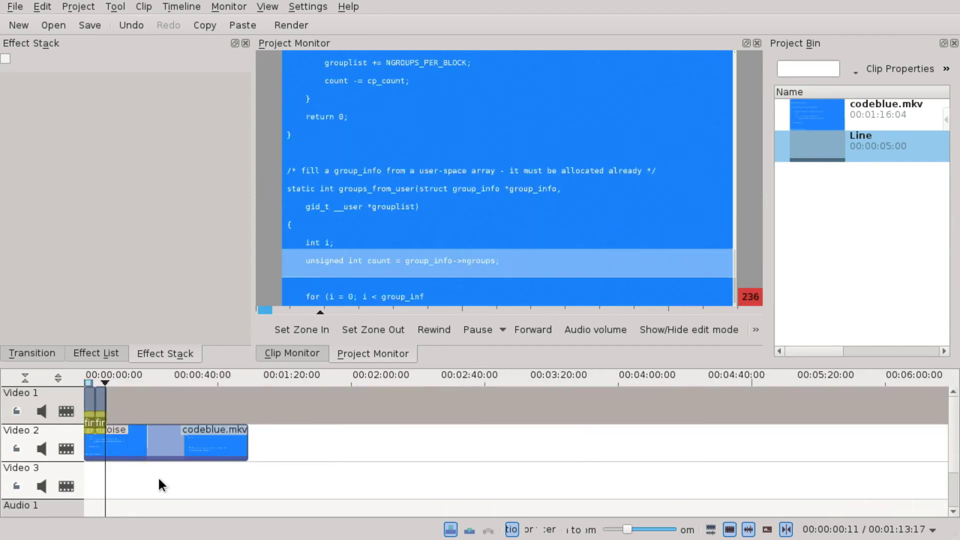
key("space")
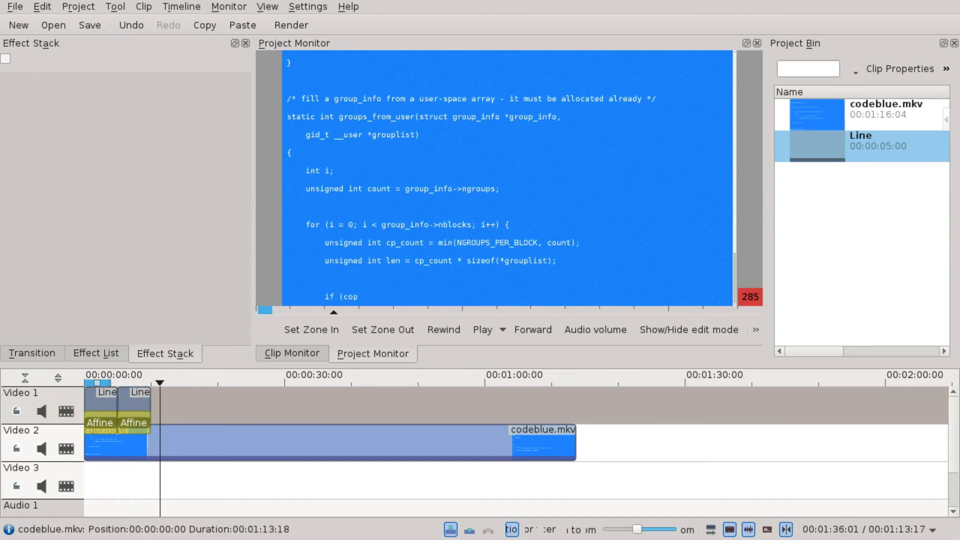
- Copy both Line clips and place the pasted pair directly after them
left_click_drag(187, 420, 86, 383)
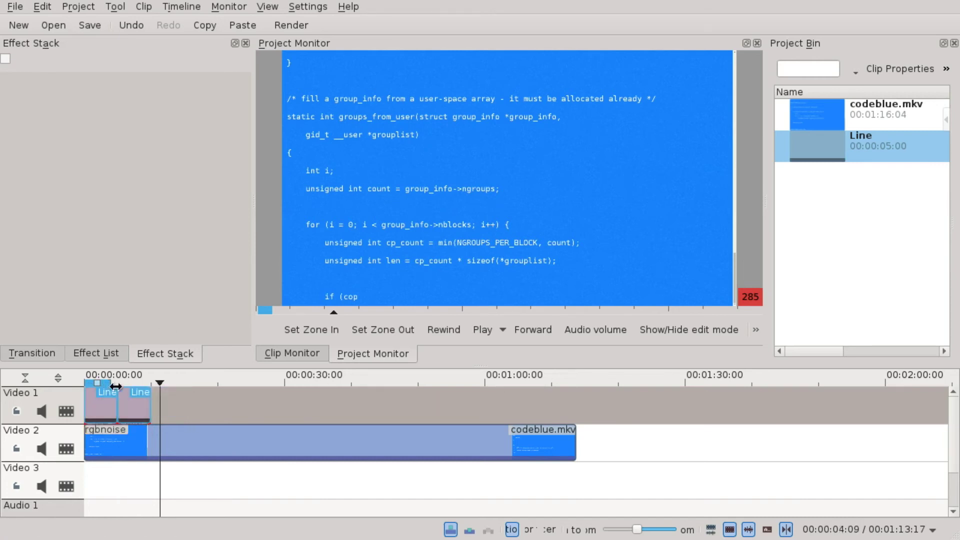
key("ctrl+c")
key("ctrl+v")
key("ctrl+v")
left_click_drag(262, 397, 156, 424)
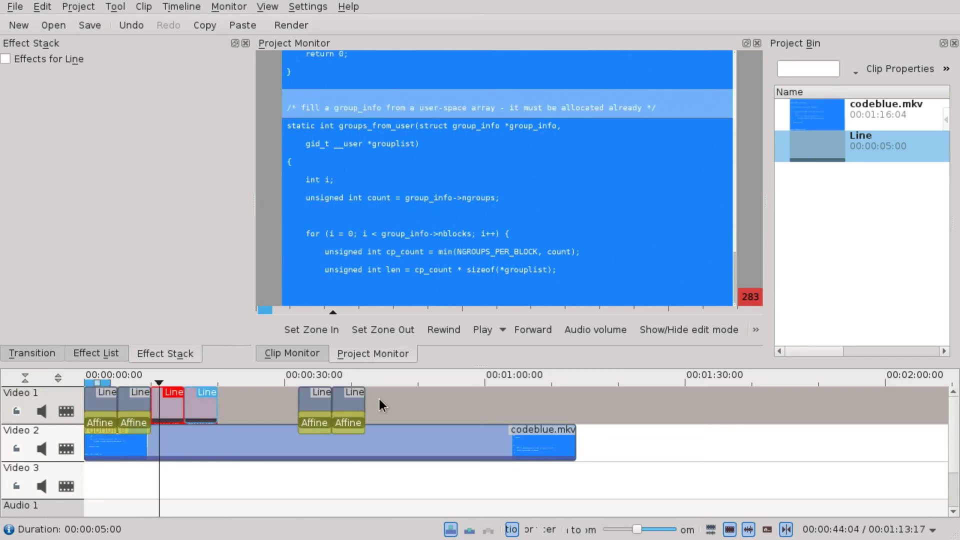
left_click_drag(379, 398, 234, 415)
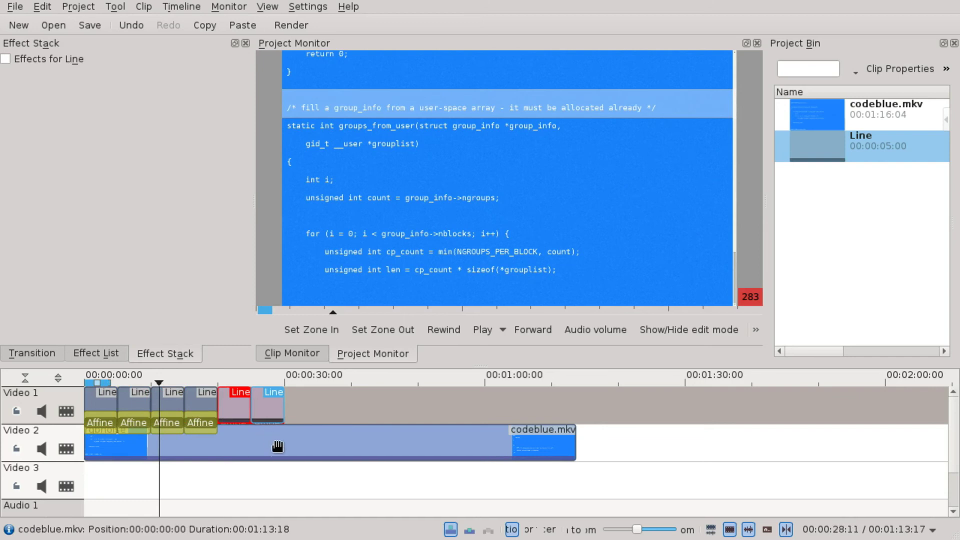
left_click(197, 511)
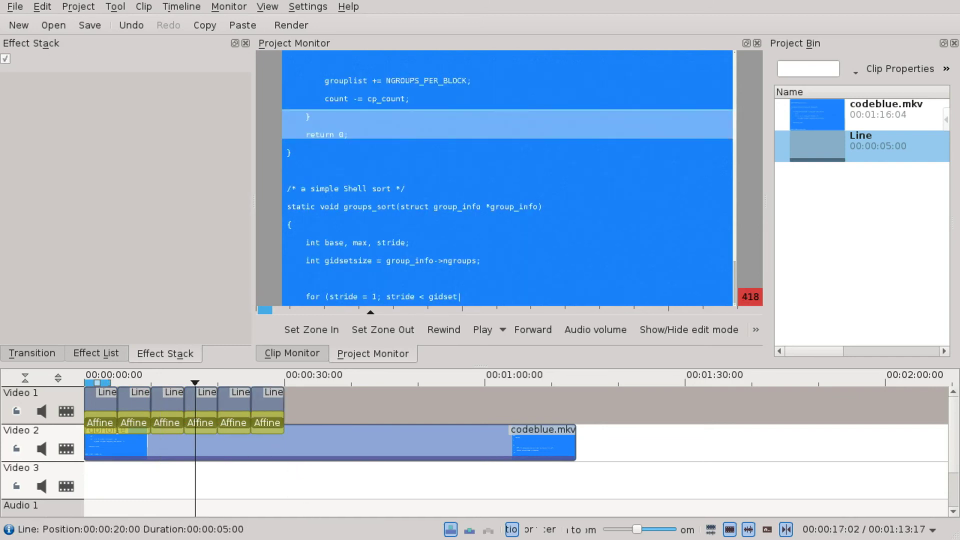
left_click(107, 484)
- Find scanline0r by searching 'scan' in the effect list and add it to codeblue.mkv on Video 2
left_click(91, 352)
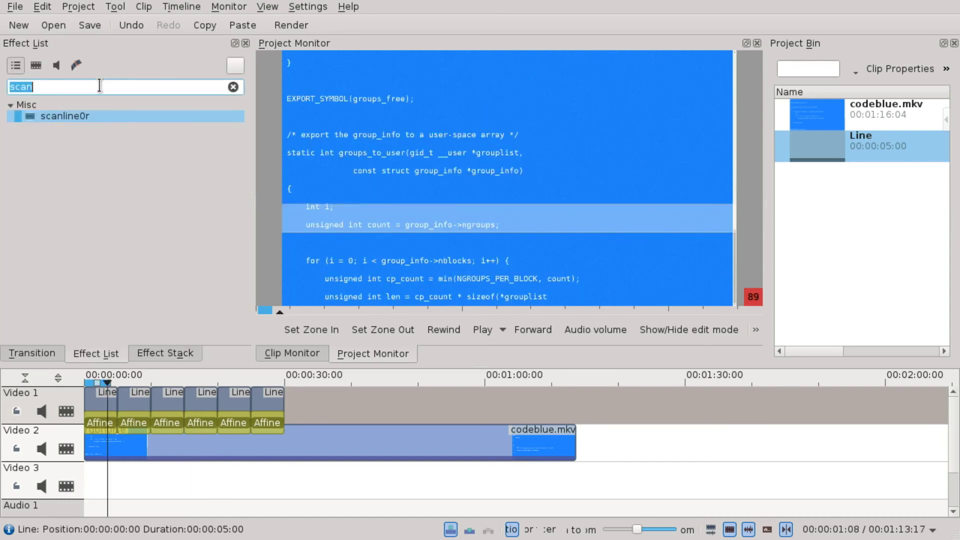
key("BackSpace")
type("scan")
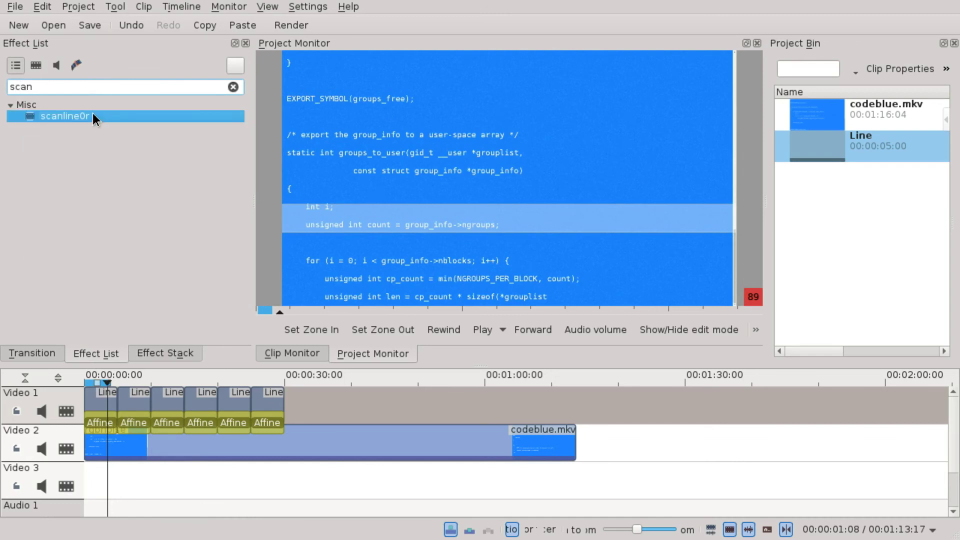
left_click_drag(93, 116, 197, 449)
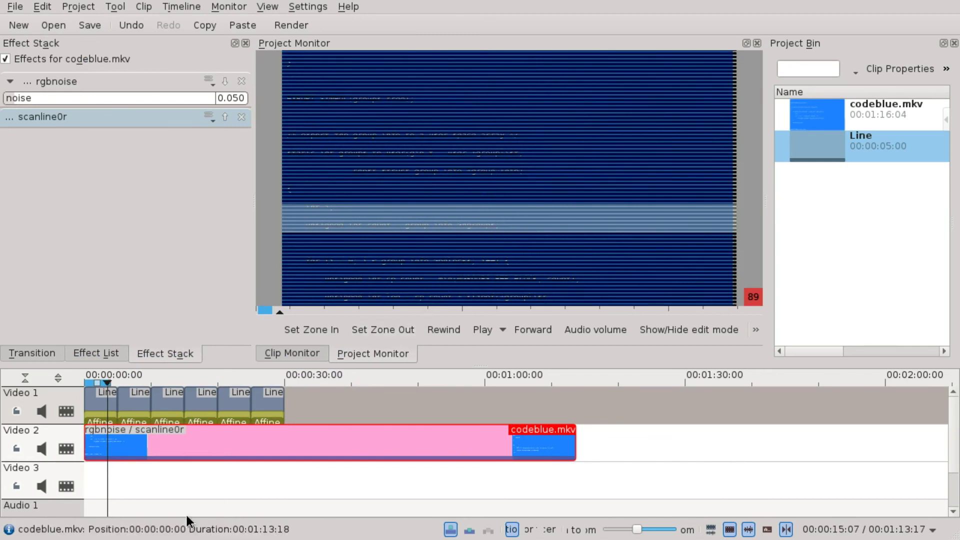
left_click(109, 487)
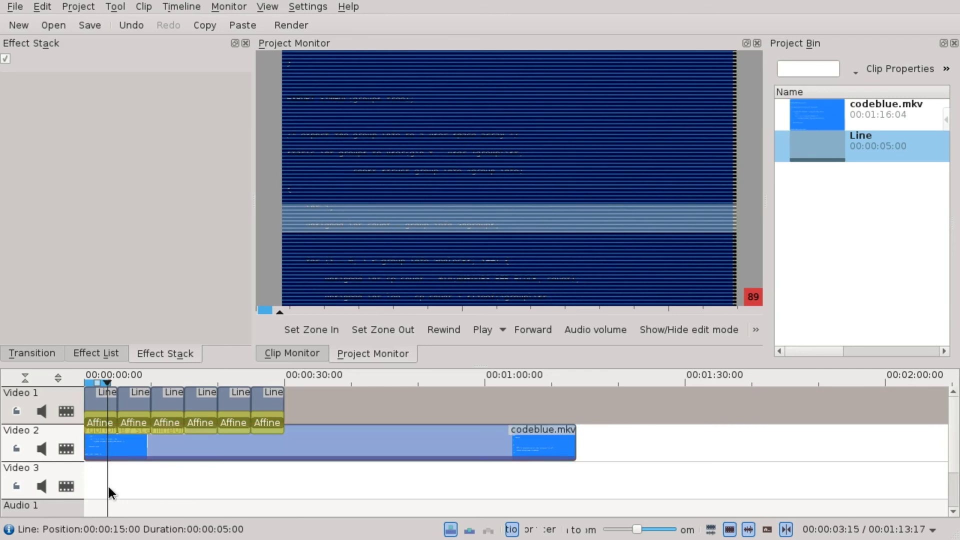
key("Home")
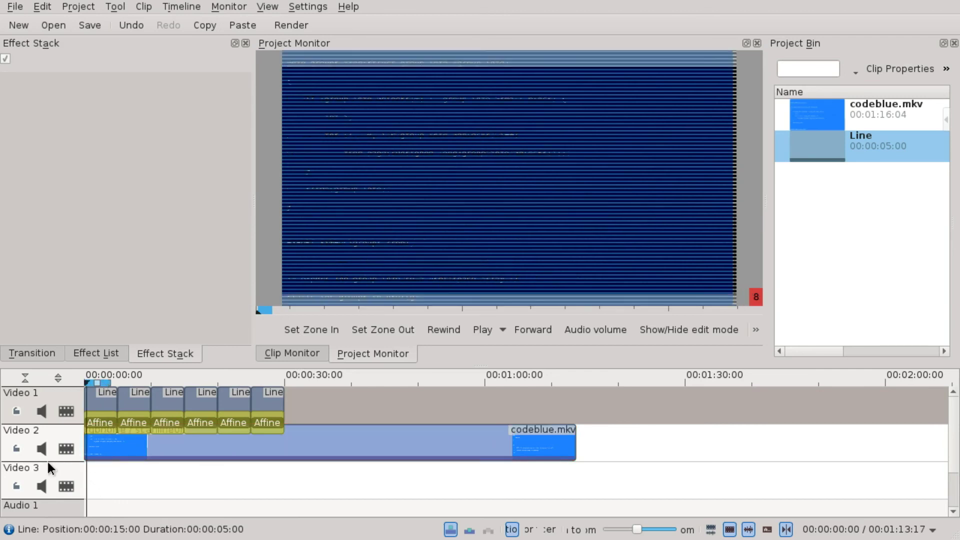